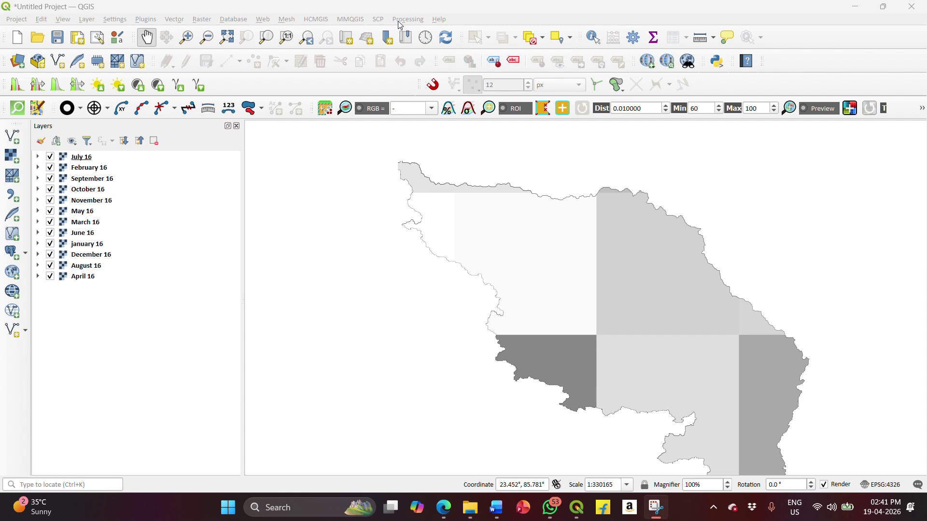
Find the Cell statistics algorithm in the Processing Toolbox with the search term "cell sta" and open it
{"action": "left_click_drag", "start_coordinate": [410, 9], "coordinate": [400, 33]}
{"action": "left_click", "coordinate": [413, 49]}
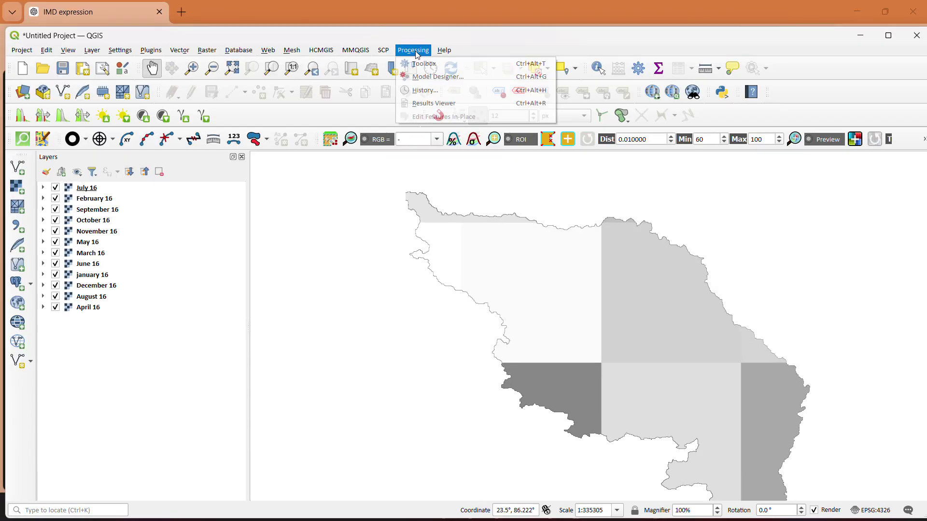
{"action": "left_click", "coordinate": [423, 66]}
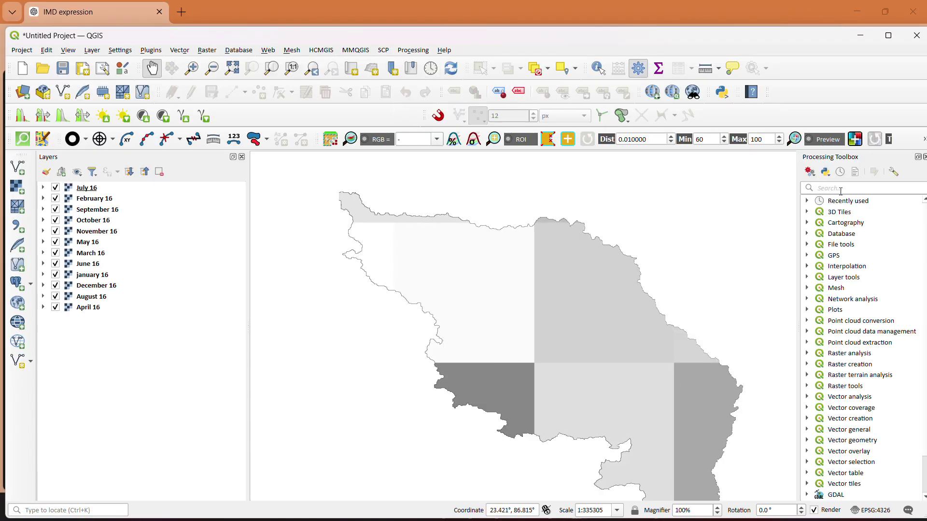
{"action": "left_click", "coordinate": [824, 188]}
{"action": "type", "text": "cw"}
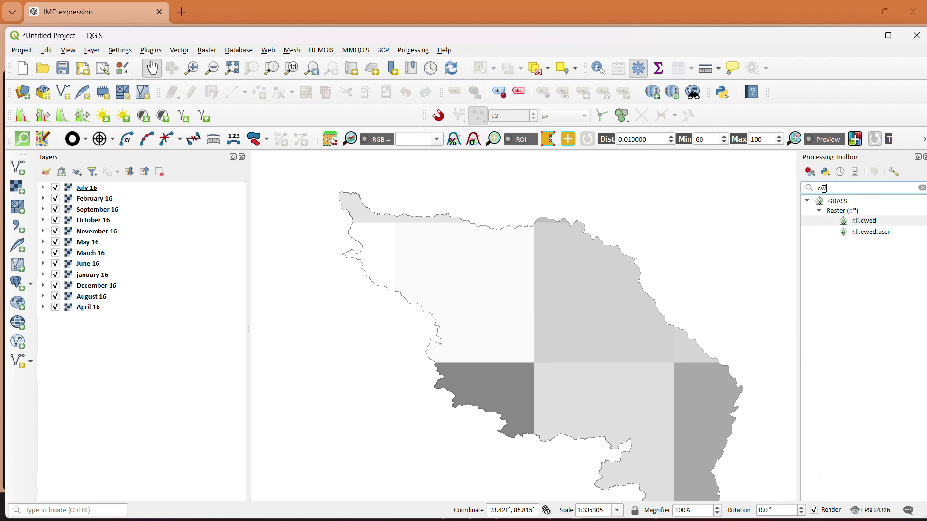
{"action": "type", "text": "l"}
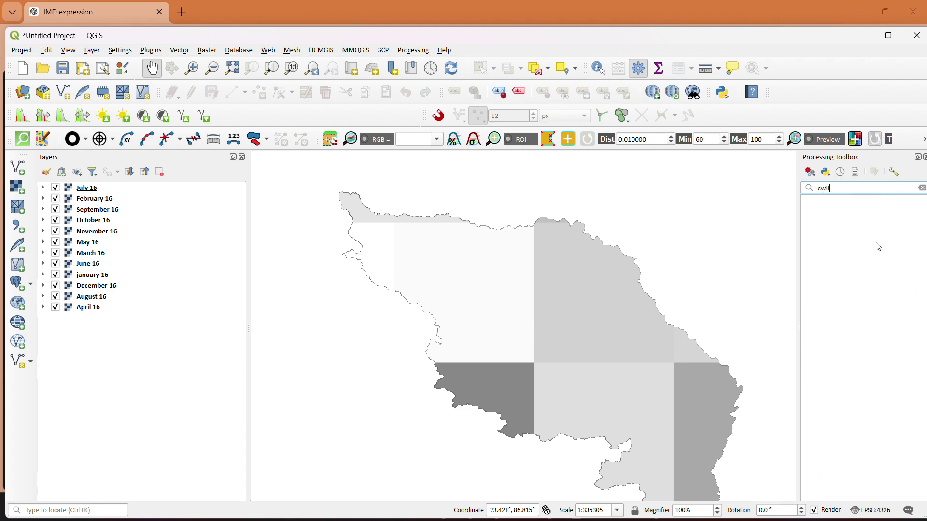
{"action": "key", "text": "BackSpace"}
{"action": "key", "text": "BackSpace"}
{"action": "key", "text": "BackSpace"}
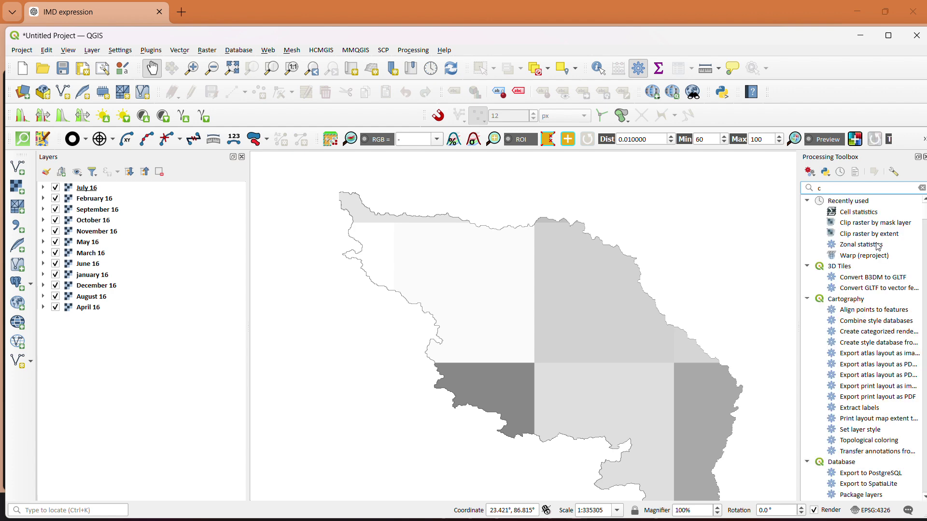
{"action": "type", "text": "ell"}
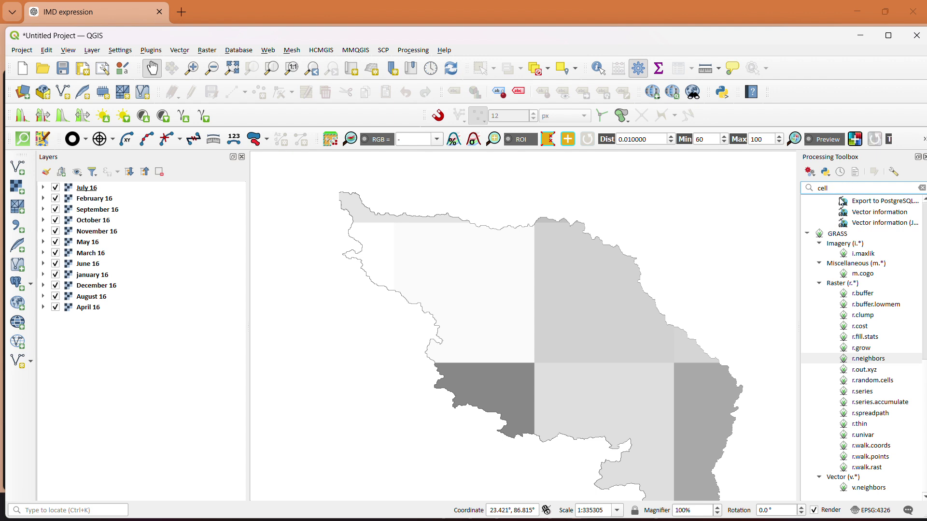
{"action": "type", "text": "sta"}
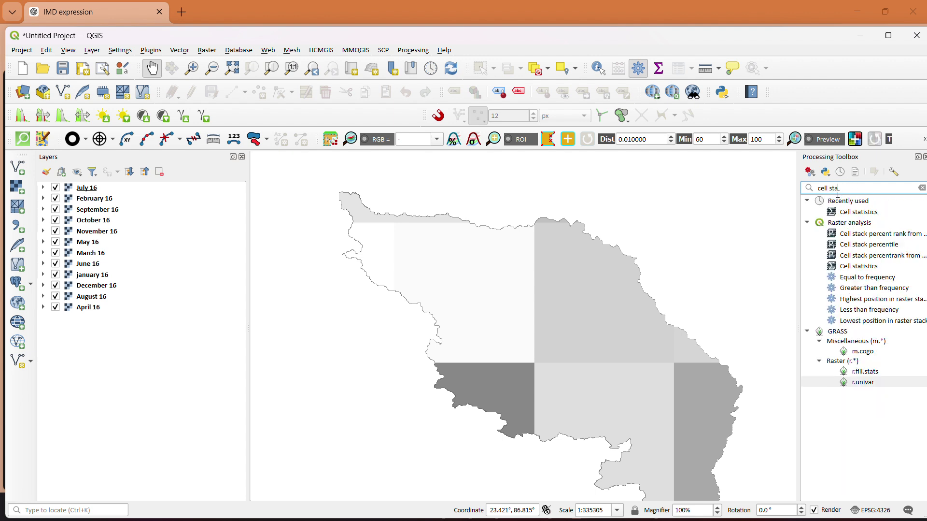
{"action": "double_click", "coordinate": [867, 212]}
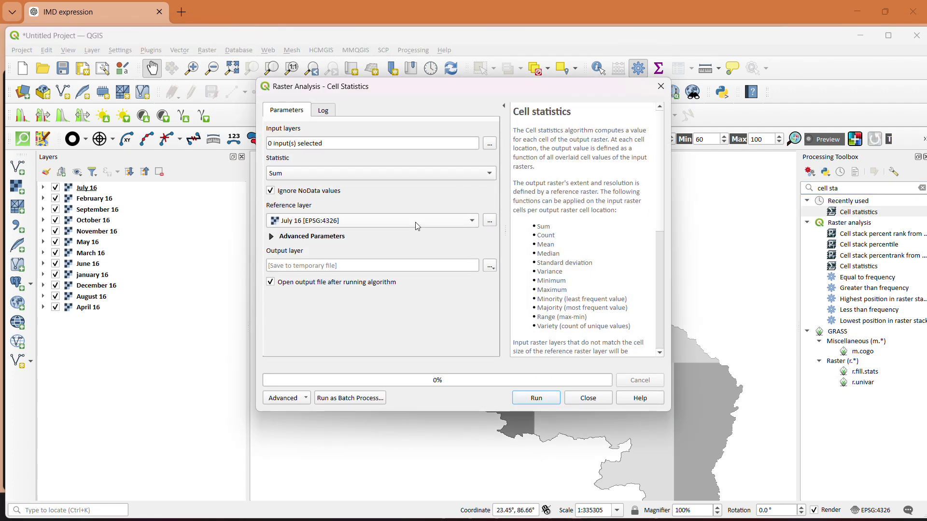
Run Cell statistics with the Sum statistic on all 12 monthly 2016 rasters, saving the output to a temporary file
{"action": "left_click", "coordinate": [490, 144]}
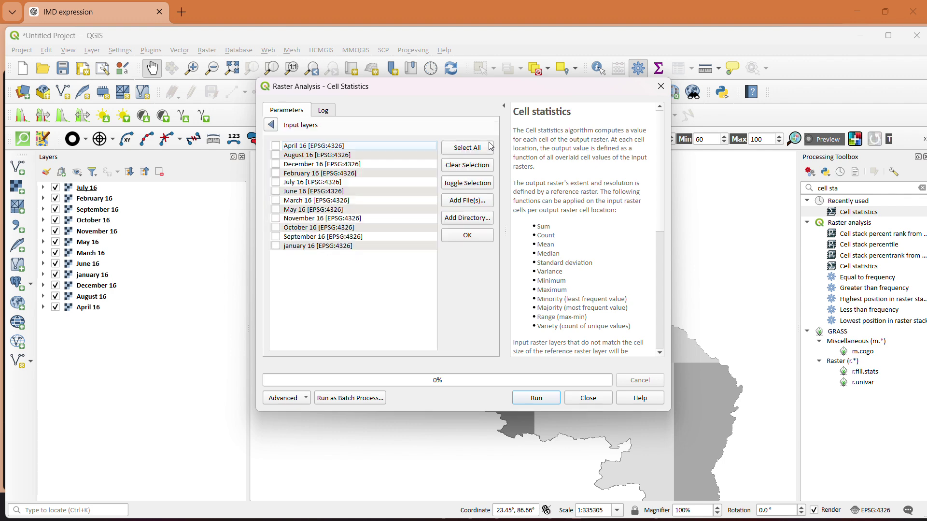
{"action": "left_click", "coordinate": [488, 147]}
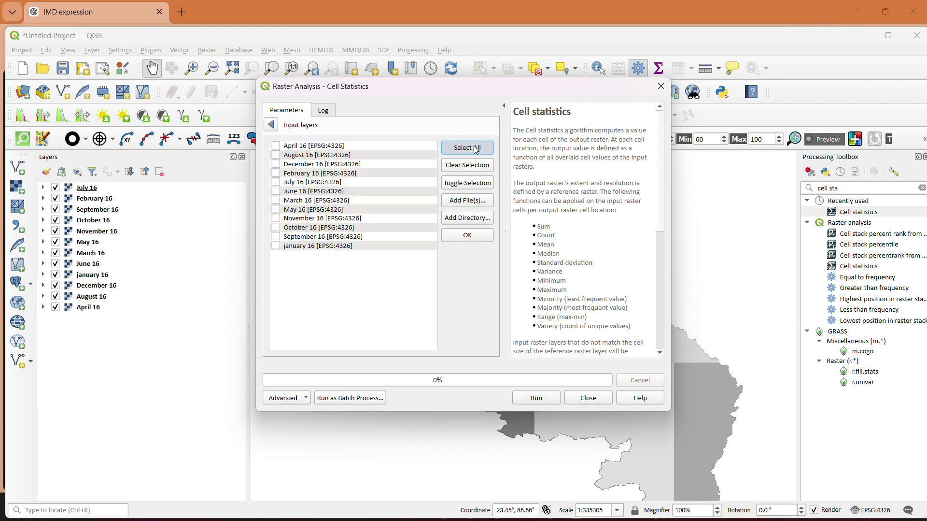
{"action": "left_click", "coordinate": [465, 237]}
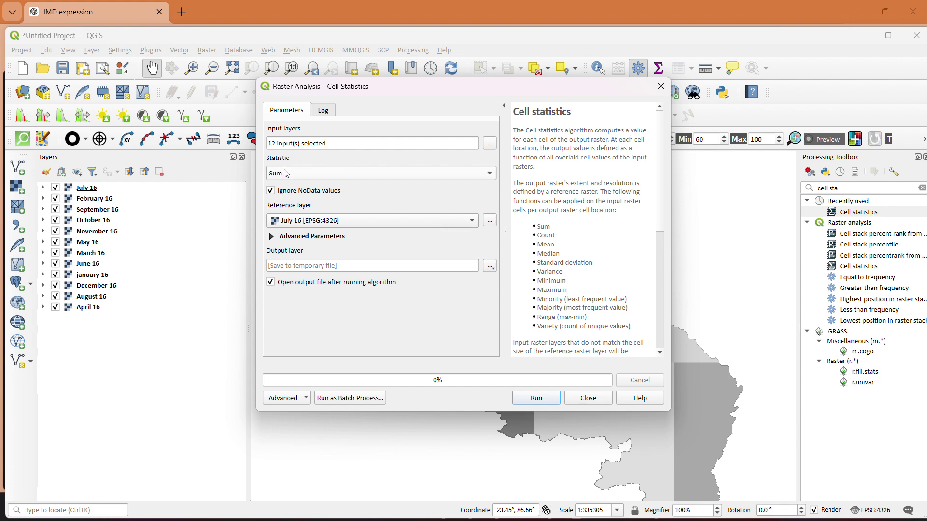
{"action": "left_click", "coordinate": [490, 266]}
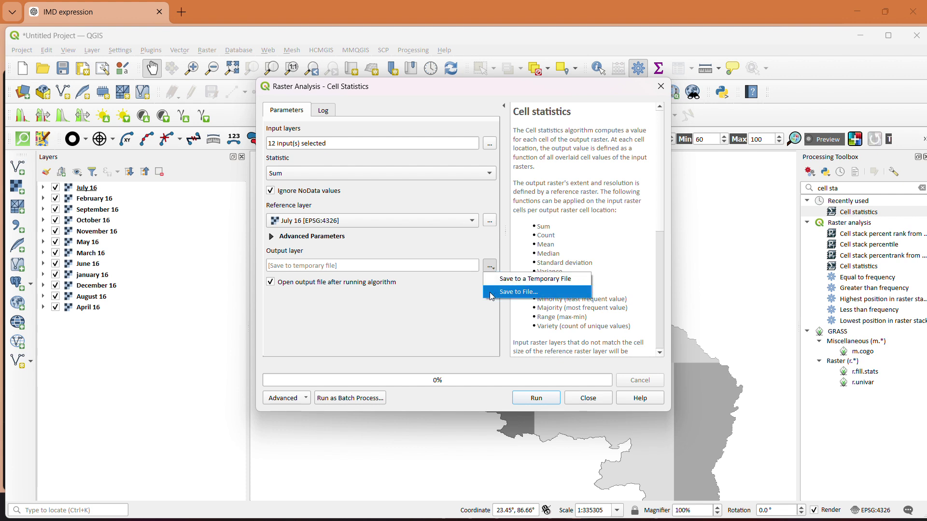
{"action": "left_click", "coordinate": [432, 331]}
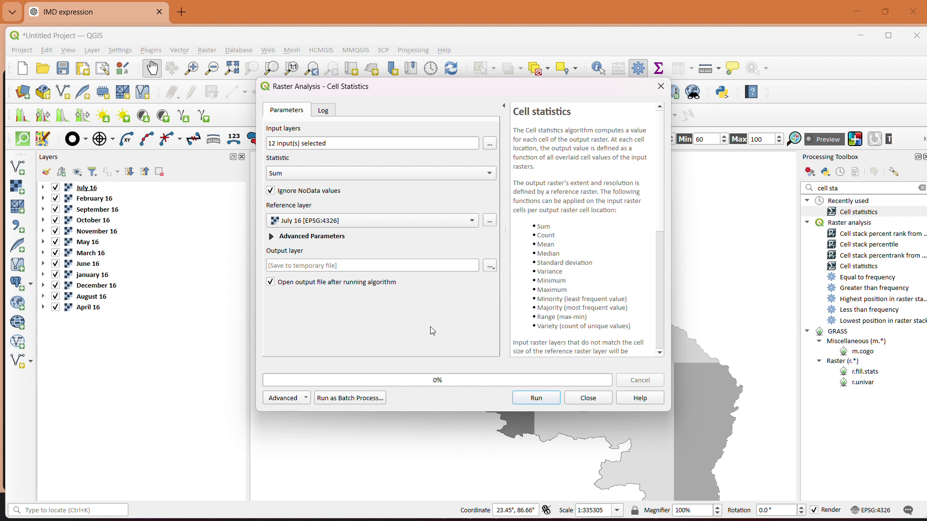
{"action": "left_click", "coordinate": [543, 401]}
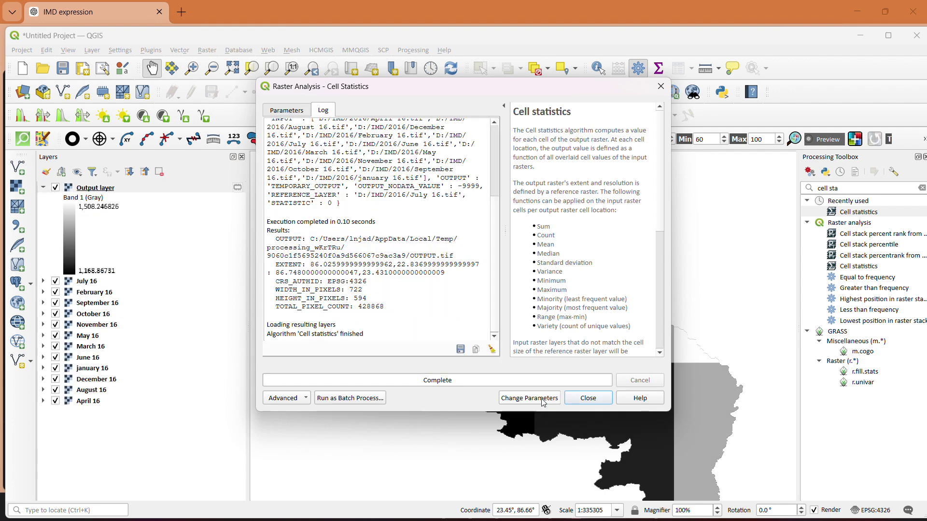
{"action": "left_click", "coordinate": [588, 397]}
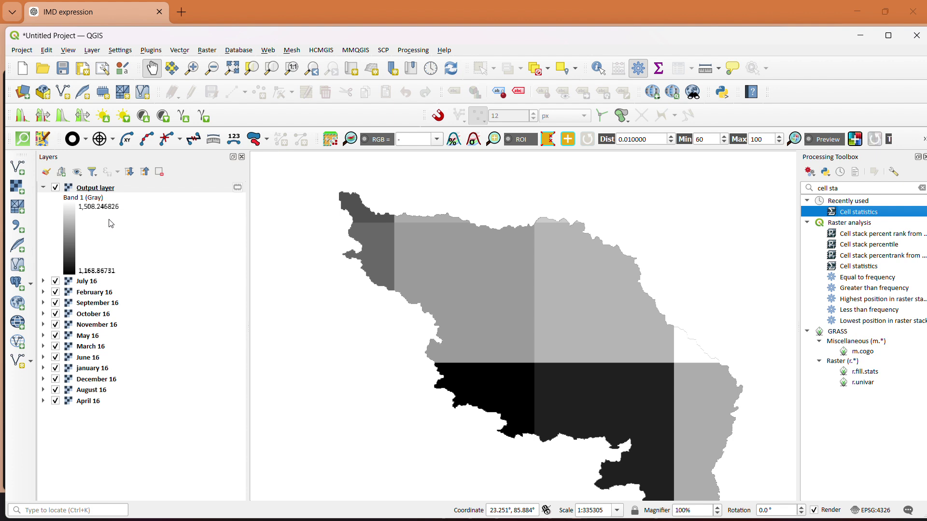
Start a Raster Calculator expression that adds the April 16, August 16, December 16 and February 16 bands
{"action": "left_click", "coordinate": [205, 50]}
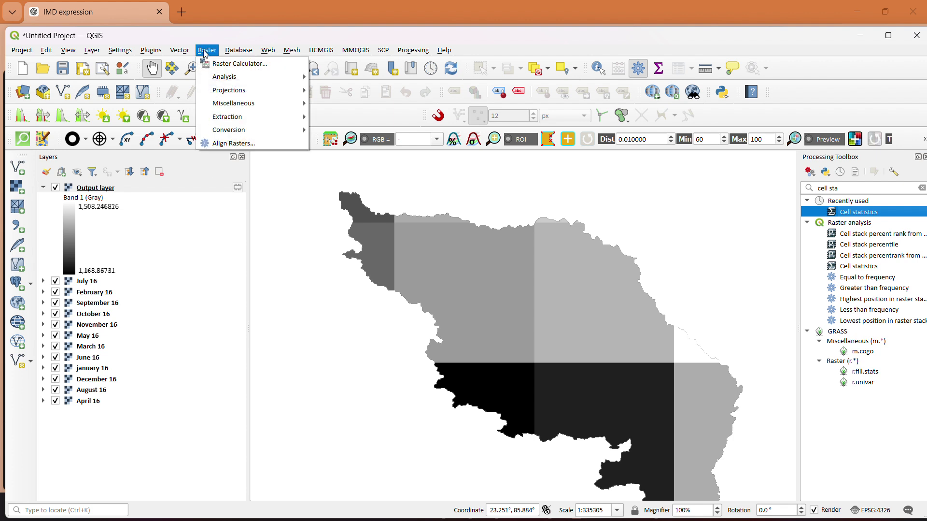
{"action": "left_click", "coordinate": [211, 64]}
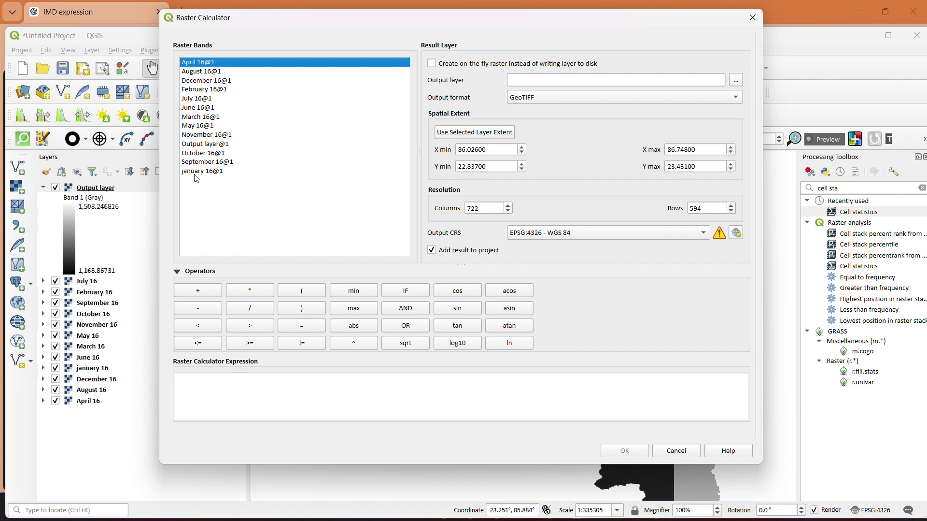
{"action": "double_click", "coordinate": [202, 64]}
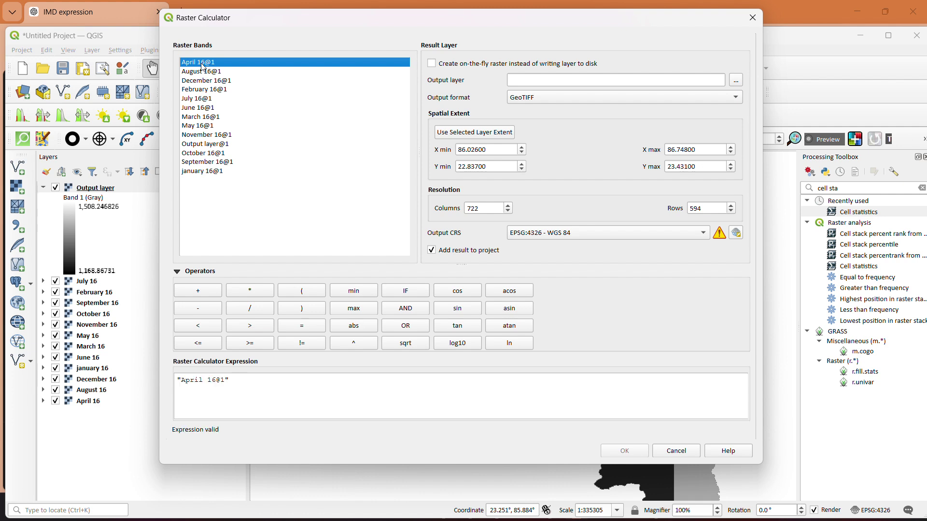
{"action": "left_click", "coordinate": [200, 291]}
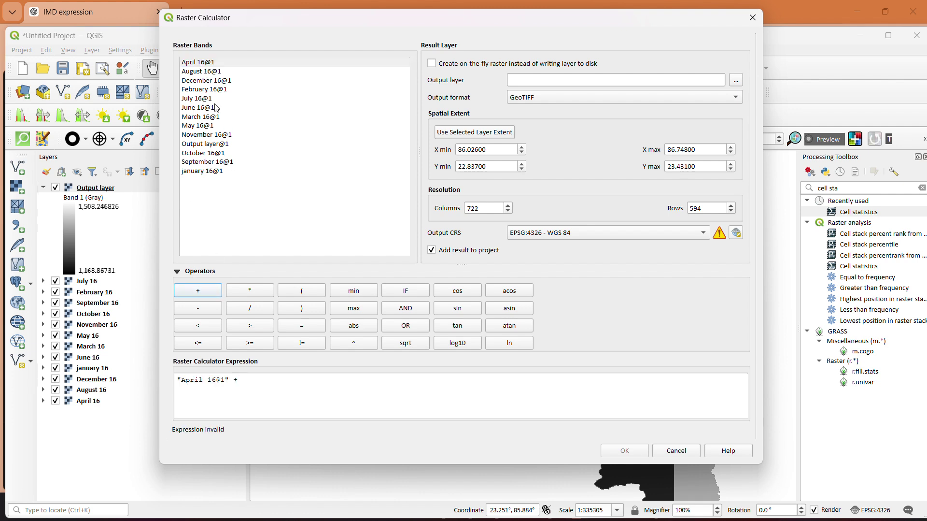
{"action": "double_click", "coordinate": [198, 72]}
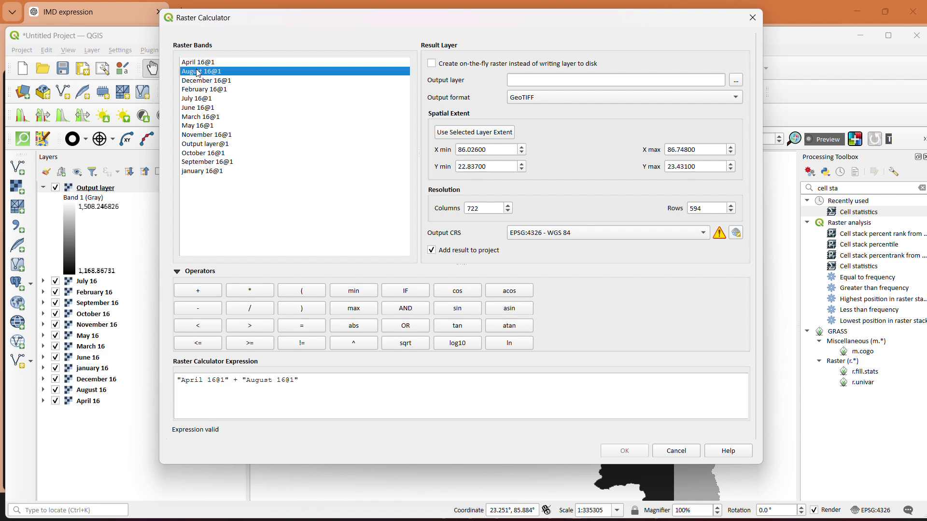
{"action": "left_click", "coordinate": [201, 291]}
{"action": "double_click", "coordinate": [221, 81]}
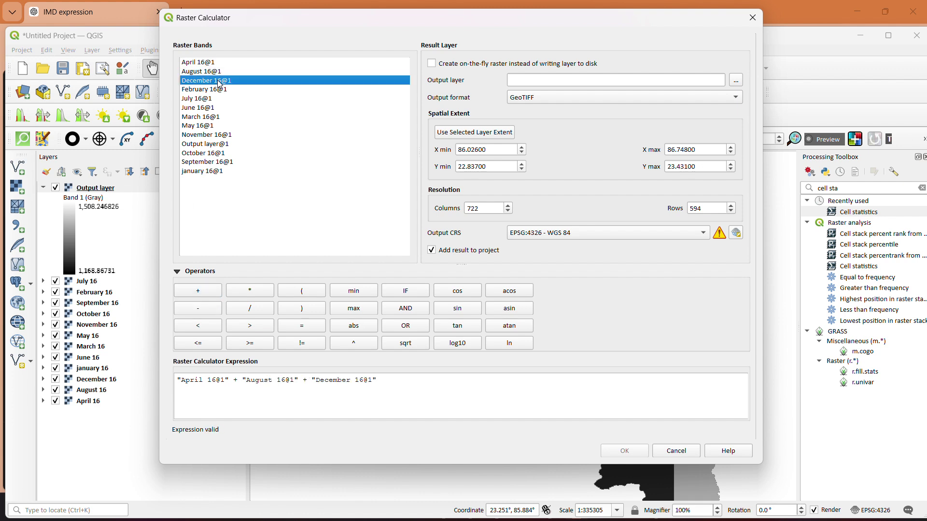
{"action": "left_click", "coordinate": [200, 292]}
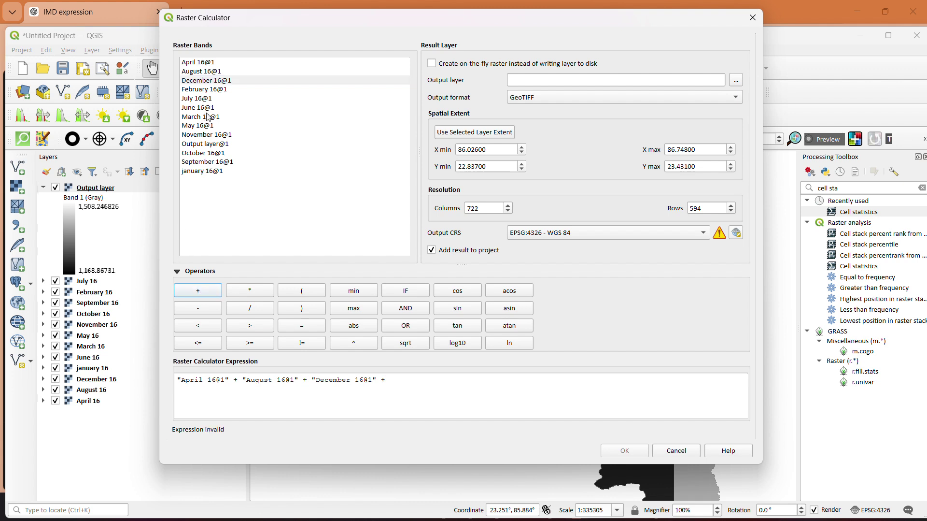
{"action": "double_click", "coordinate": [199, 90]}
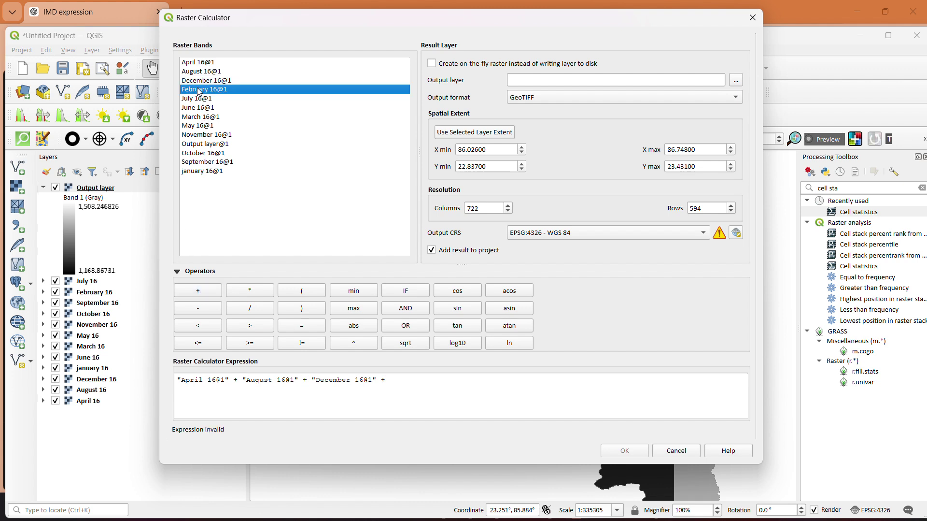
Extend the sum expression with the July 16, June 16, March 16 and May 16 bands
{"action": "left_click", "coordinate": [198, 290]}
{"action": "left_click", "coordinate": [198, 102]}
{"action": "double_click", "coordinate": [198, 102]}
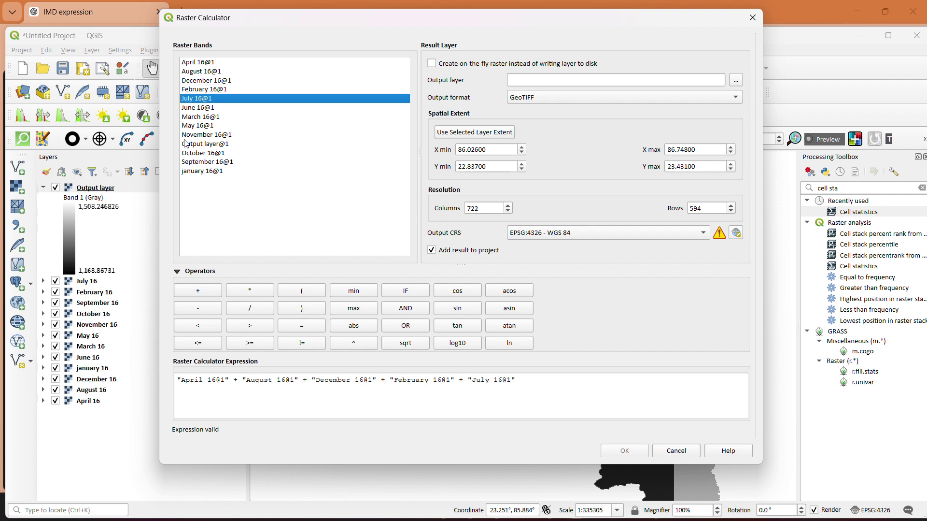
{"action": "left_click", "coordinate": [198, 290]}
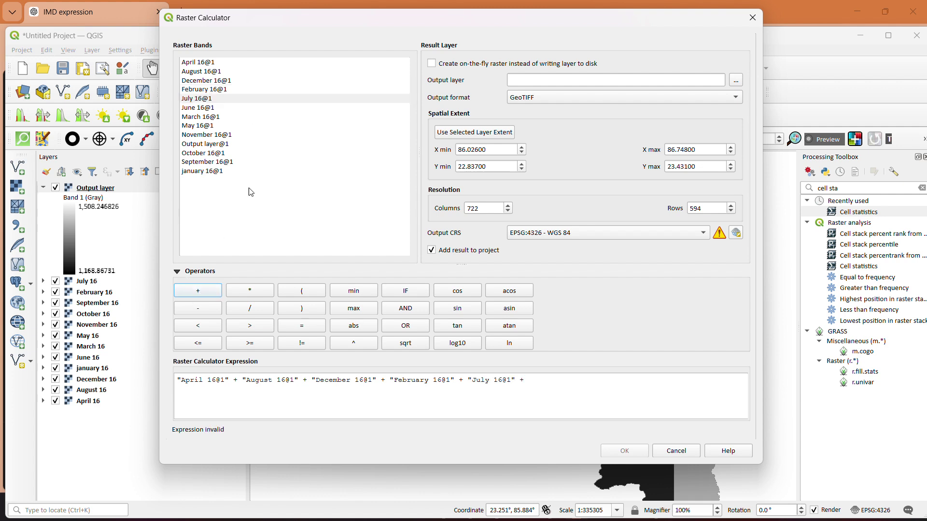
{"action": "double_click", "coordinate": [203, 109]}
{"action": "left_click", "coordinate": [198, 290]}
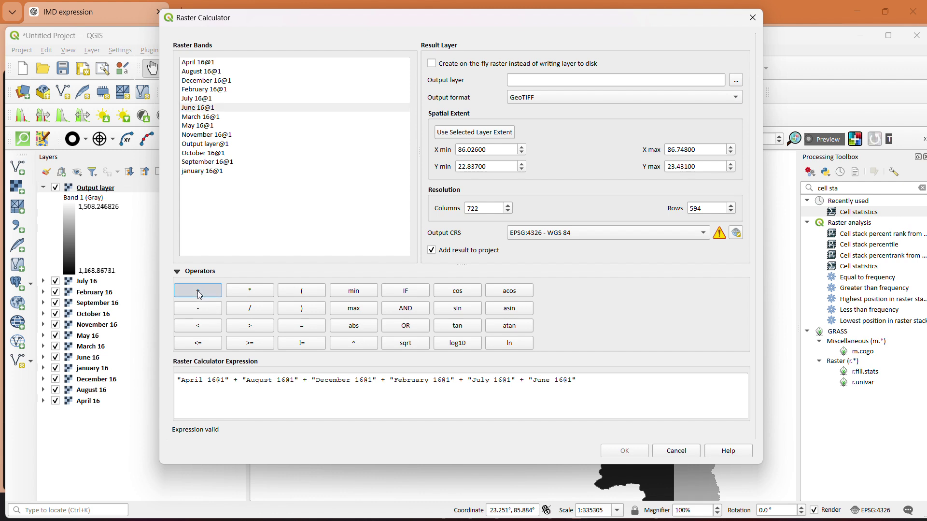
{"action": "left_click", "coordinate": [200, 117]}
{"action": "double_click", "coordinate": [199, 117]}
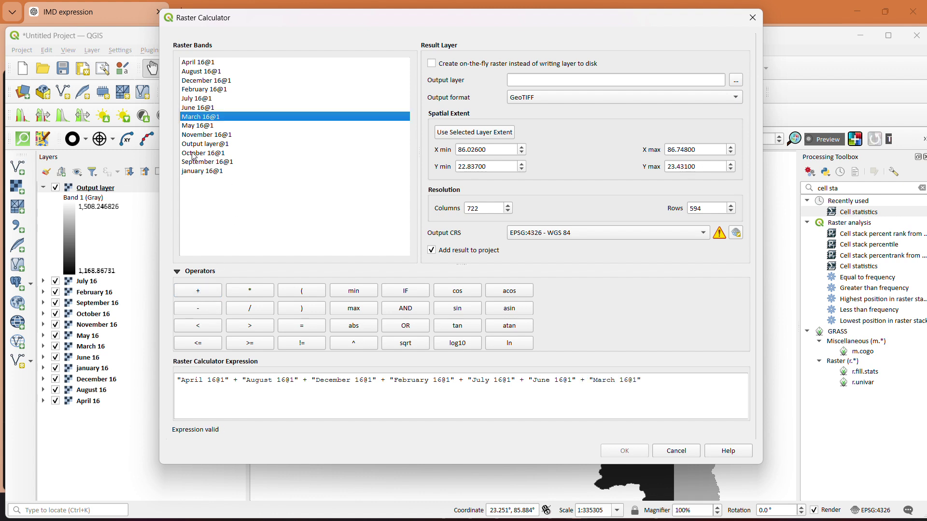
{"action": "left_click", "coordinate": [198, 291]}
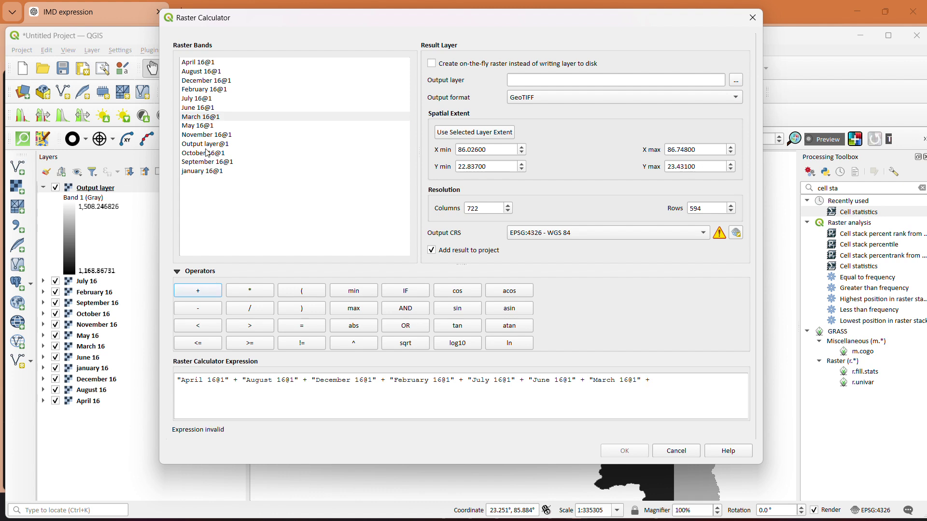
{"action": "double_click", "coordinate": [198, 126]}
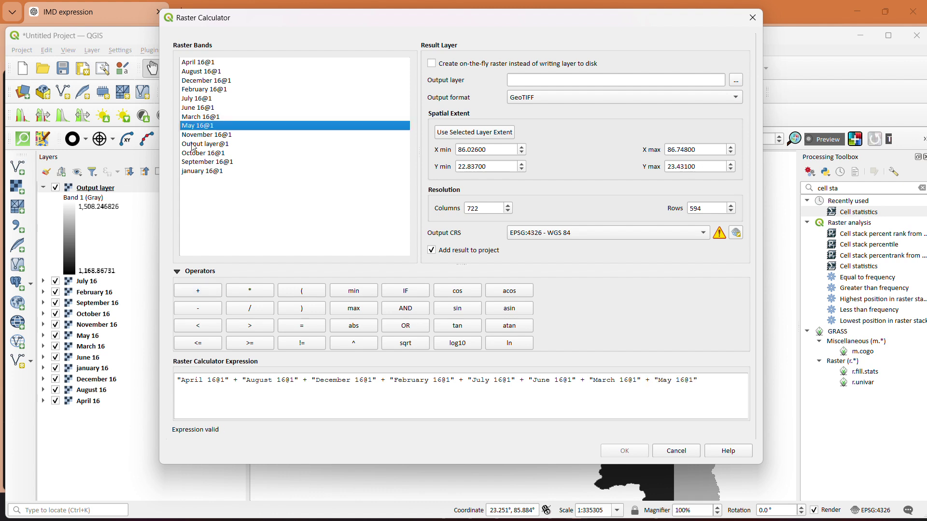
Complete the sum expression with the November 16, October 16, September 16 and january 16 bands, leaving out the Output layer band
{"action": "left_click", "coordinate": [193, 289]}
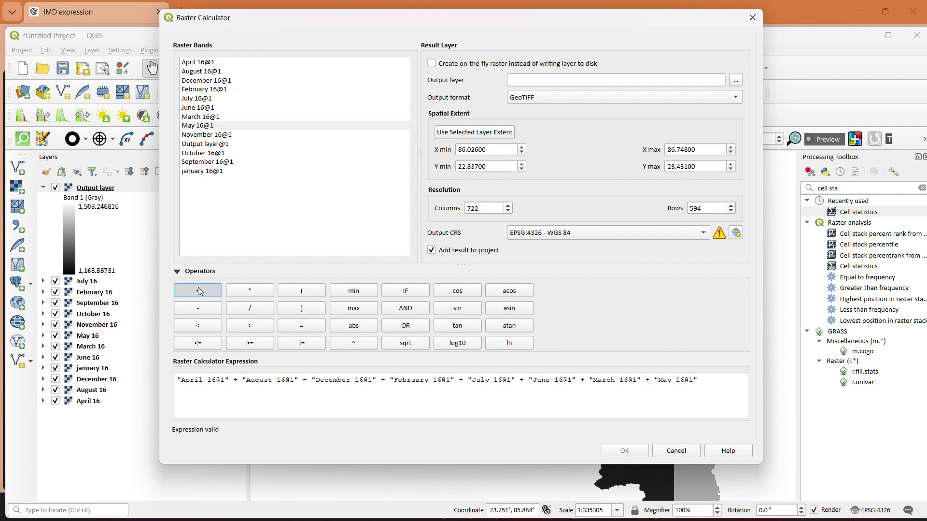
{"action": "double_click", "coordinate": [195, 136]}
{"action": "left_click", "coordinate": [196, 289]}
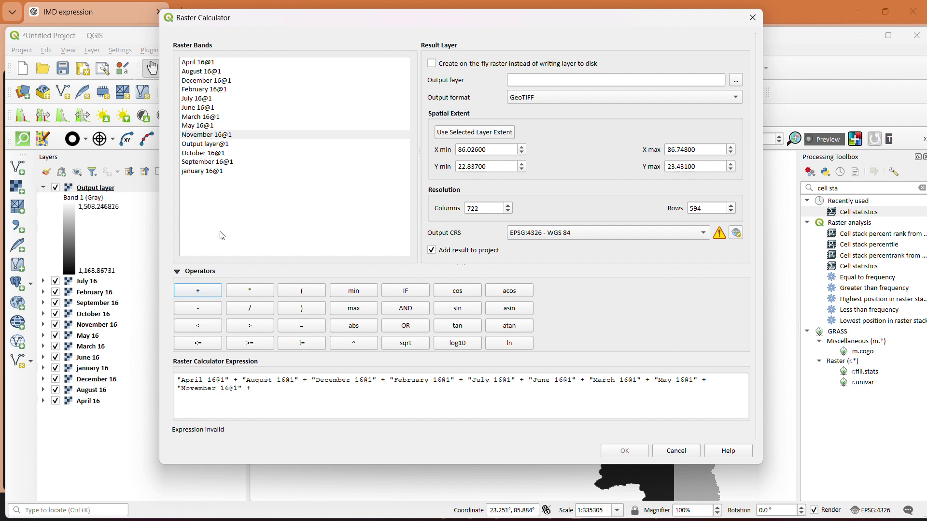
{"action": "double_click", "coordinate": [195, 154]}
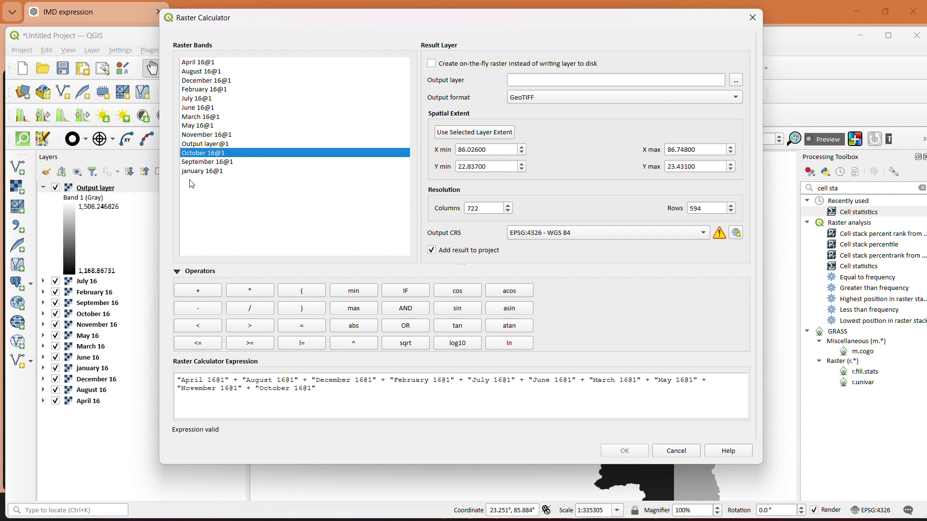
{"action": "left_click", "coordinate": [205, 292]}
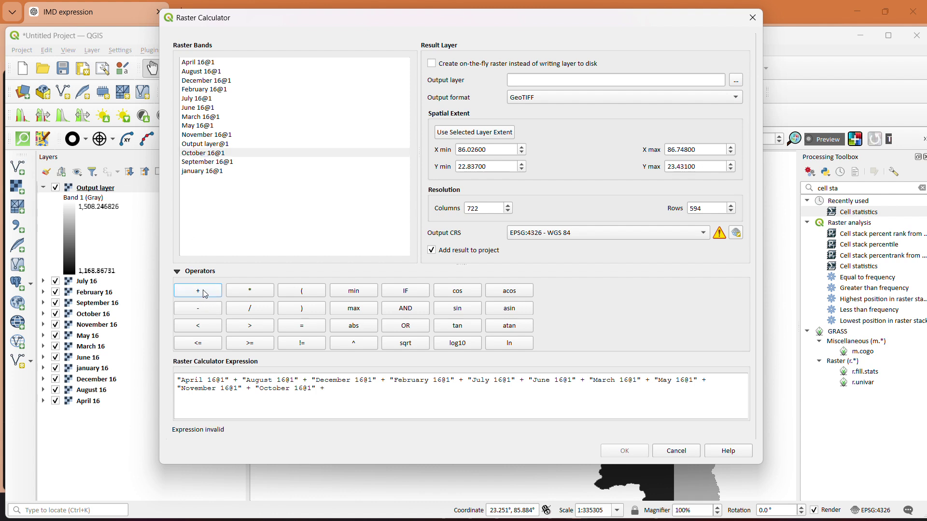
{"action": "double_click", "coordinate": [202, 164]}
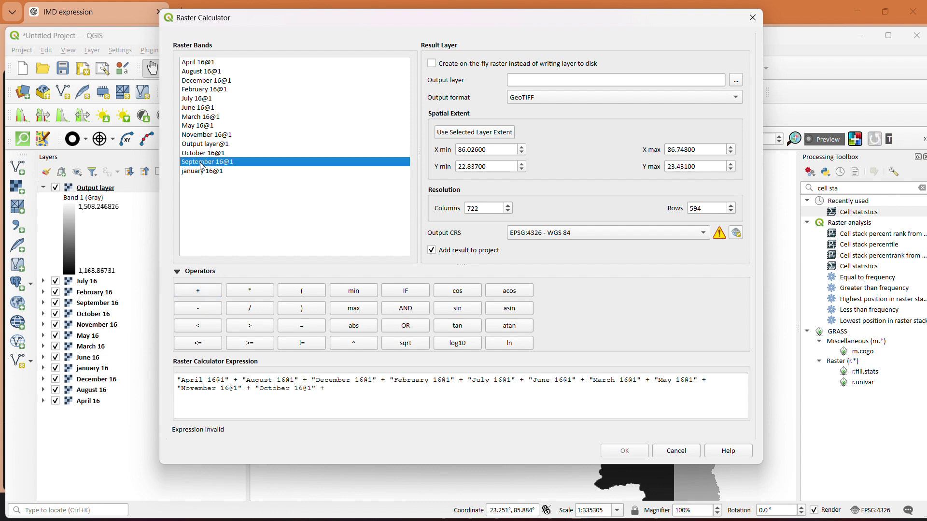
{"action": "left_click", "coordinate": [198, 291]}
{"action": "double_click", "coordinate": [198, 171]}
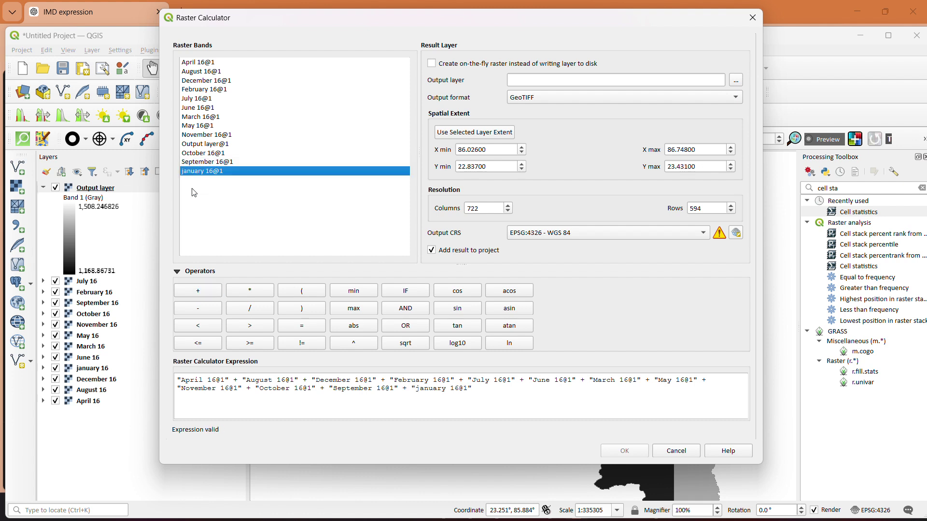
Set the Raster Calculator output to a file named Annual 2016 in the LULC folder on the Desktop
{"action": "left_click", "coordinate": [196, 290]}
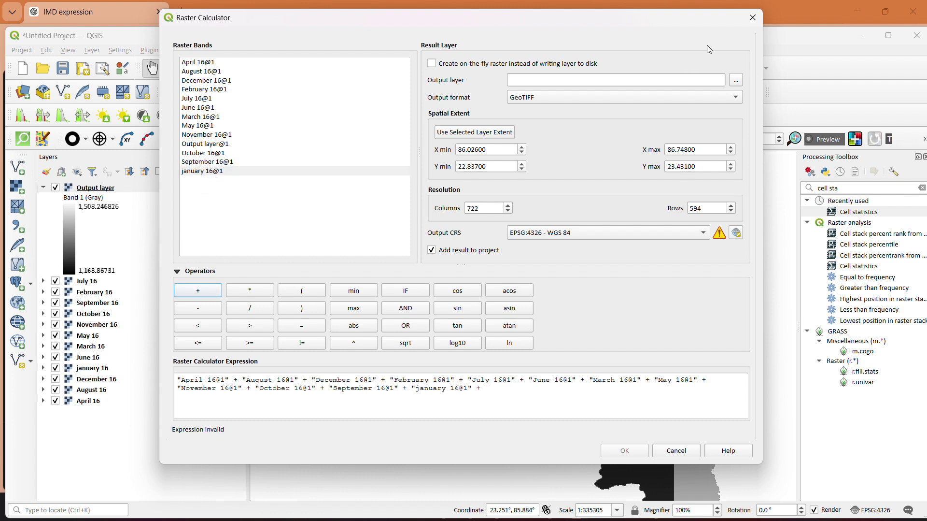
{"action": "left_click", "coordinate": [736, 81]}
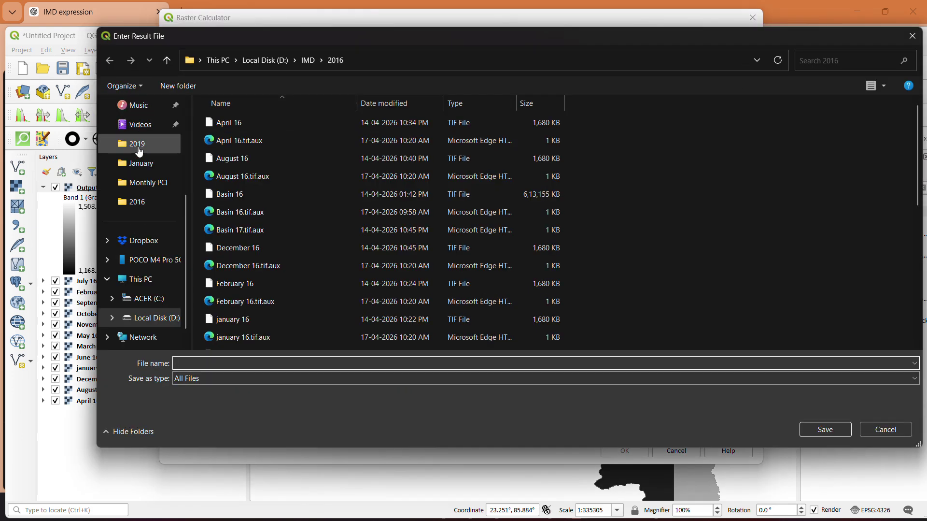
{"action": "scroll", "coordinate": [139, 152], "scroll_direction": "up", "scroll_amount": 3}
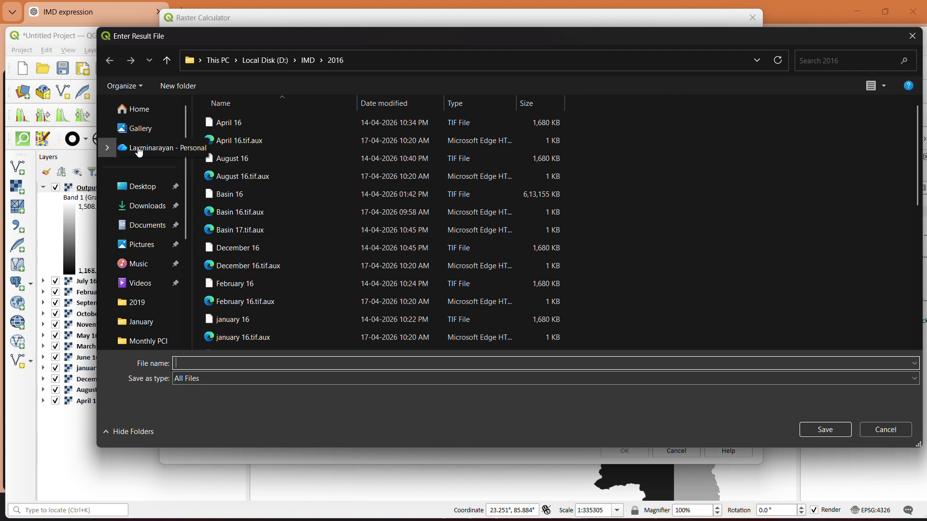
{"action": "left_click", "coordinate": [146, 193]}
{"action": "double_click", "coordinate": [238, 157]}
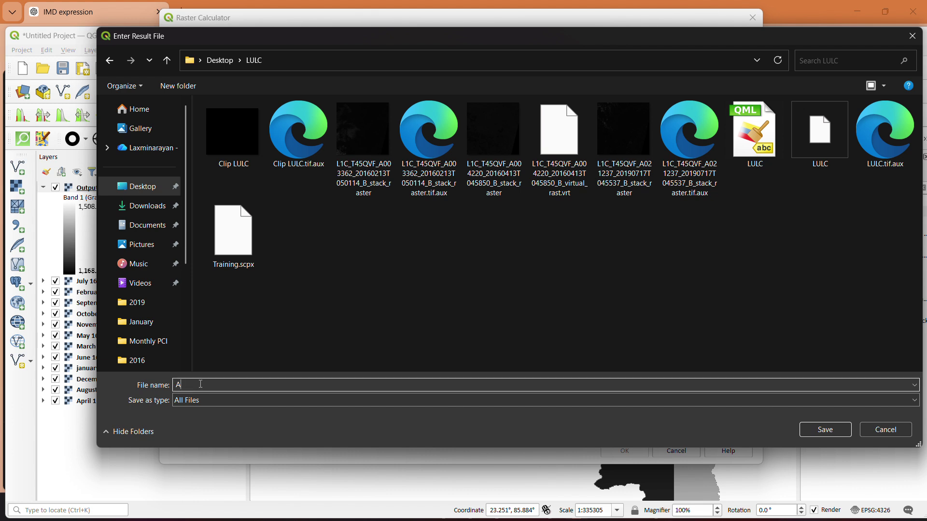
{"action": "type", "text": "ual 2016"}
{"action": "key", "text": "Return"}
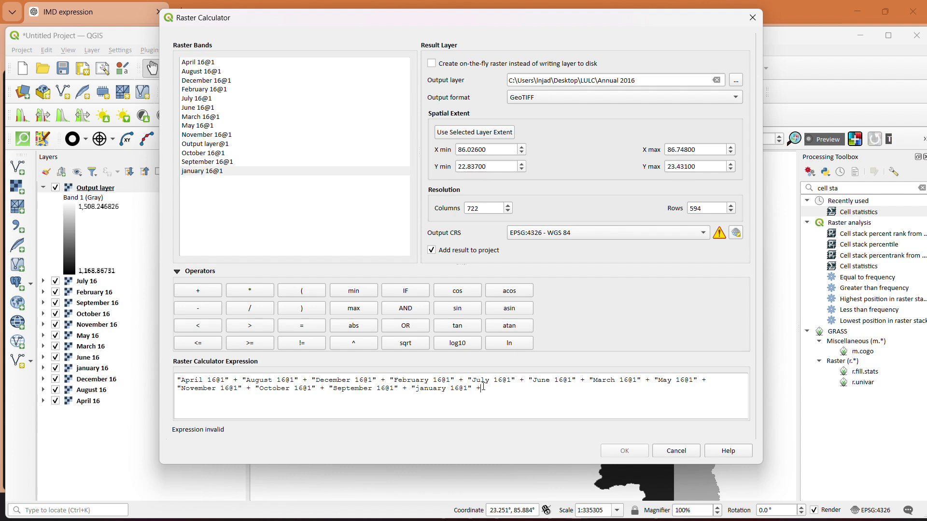
Remove the trailing plus sign from the monthly sum expression and run the raster calculation
{"action": "key", "text": "BackSpace"}
{"action": "key", "text": "BackSpace"}
{"action": "left_click", "coordinate": [621, 451]}
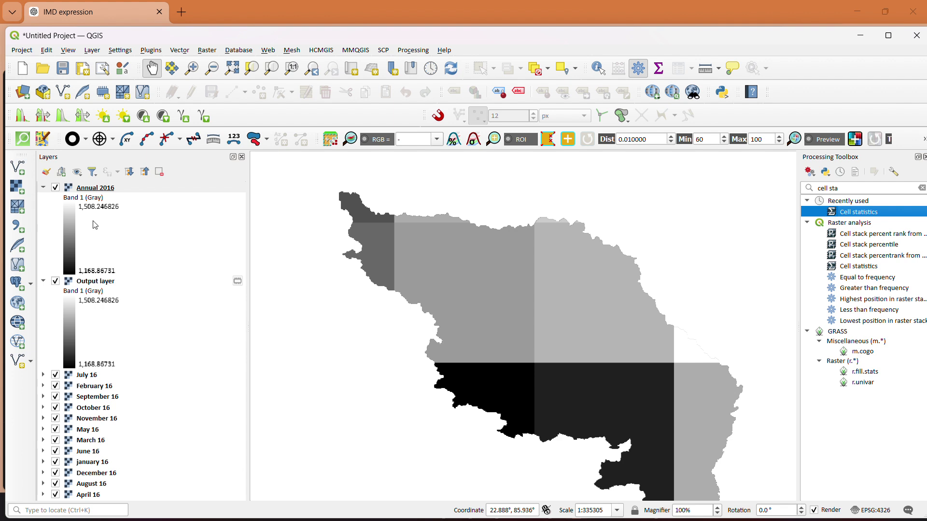
Add the Basin 16 raster from D:\IMD\2016 to the project as a layer
{"action": "left_click", "coordinate": [18, 187]}
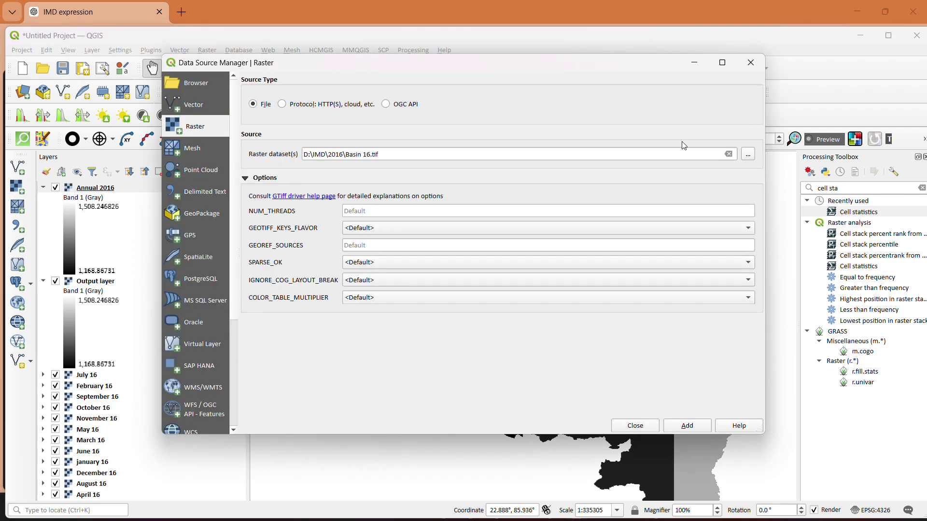
{"action": "left_click", "coordinate": [748, 153]}
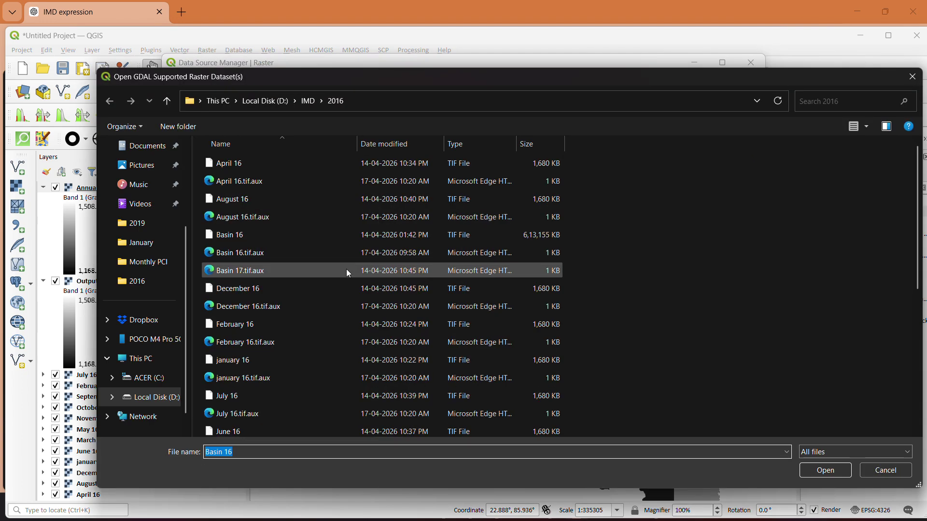
{"action": "left_click", "coordinate": [224, 236]}
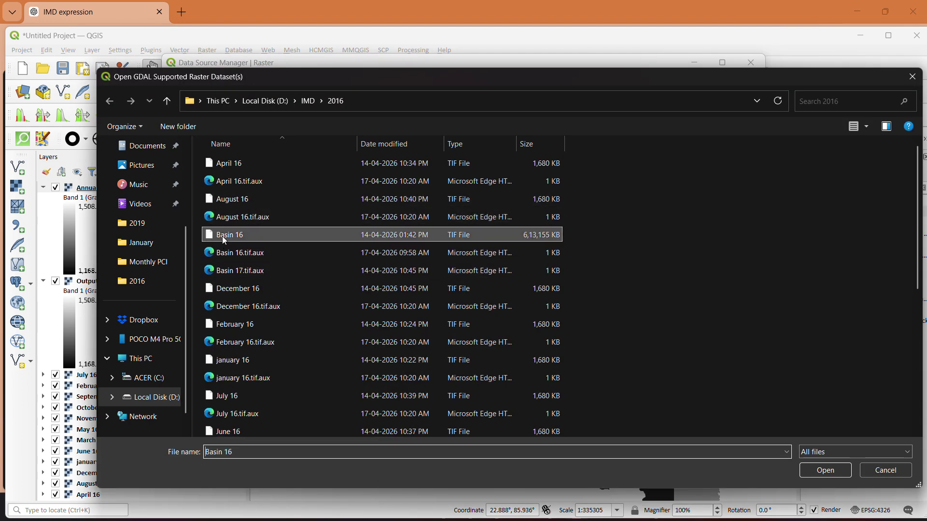
{"action": "double_click", "coordinate": [224, 240]}
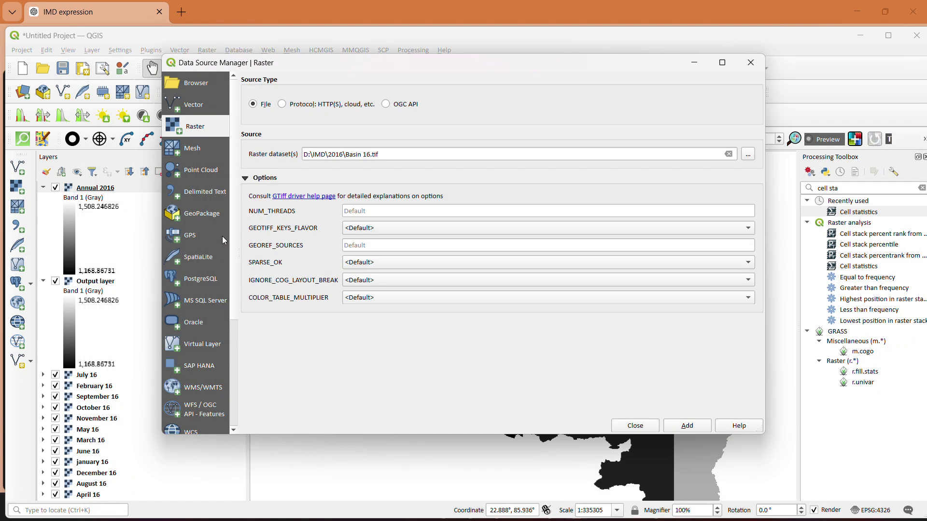
{"action": "left_click", "coordinate": [690, 425]}
{"action": "left_click", "coordinate": [635, 426]}
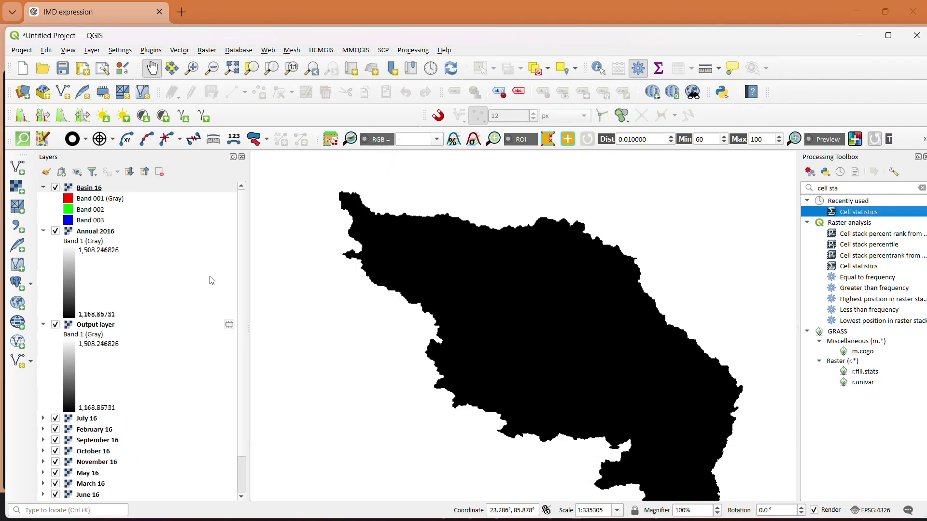
{"action": "left_click", "coordinate": [90, 191]}
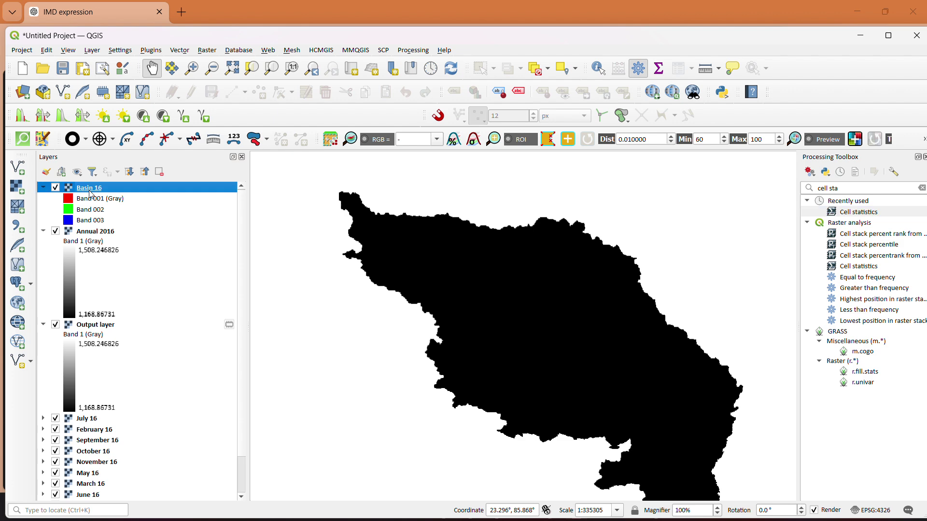
{"action": "left_click", "coordinate": [213, 50]}
{"action": "left_click", "coordinate": [220, 63]}
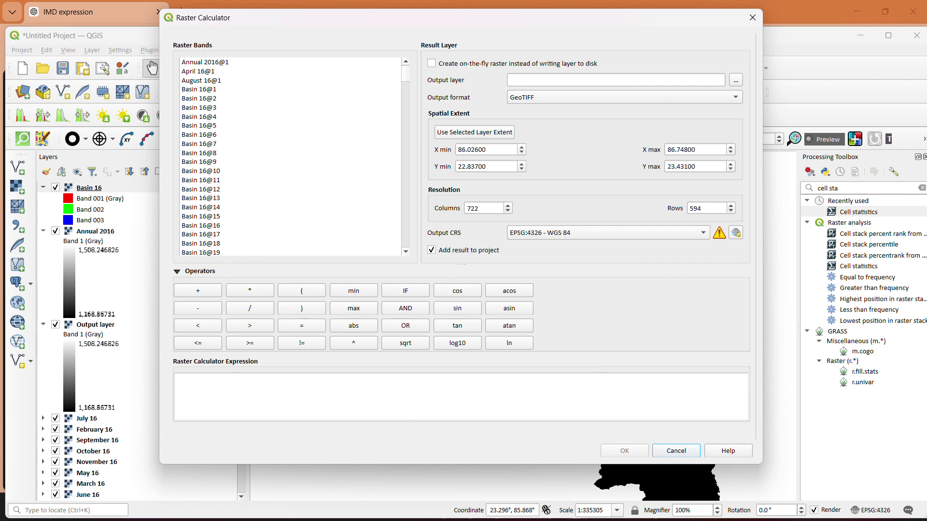
{"action": "left_click", "coordinate": [755, 18]}
Switch to the ChatGPT conversation in Edge and copy the full QGIS expression that sums Basin 16@1 to Basin 16@366
{"action": "left_click", "coordinate": [888, 35]}
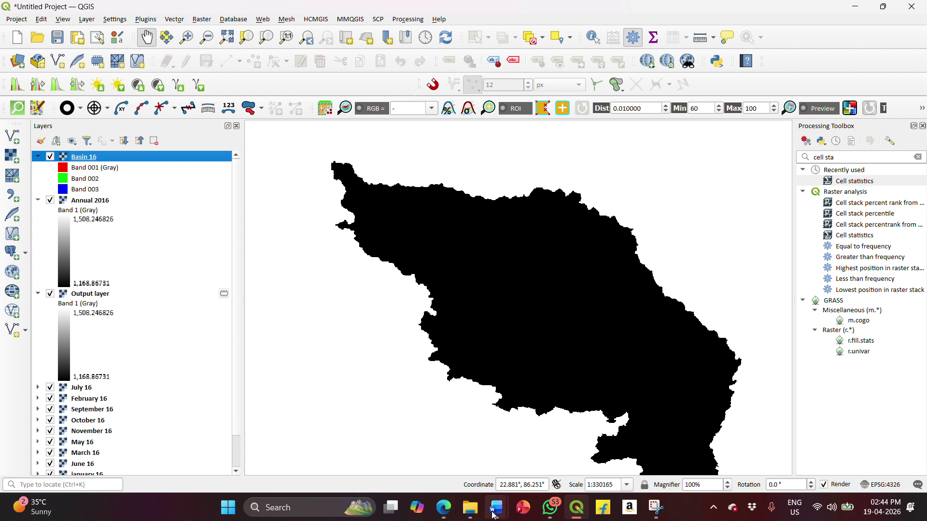
{"action": "left_click", "coordinate": [444, 507]}
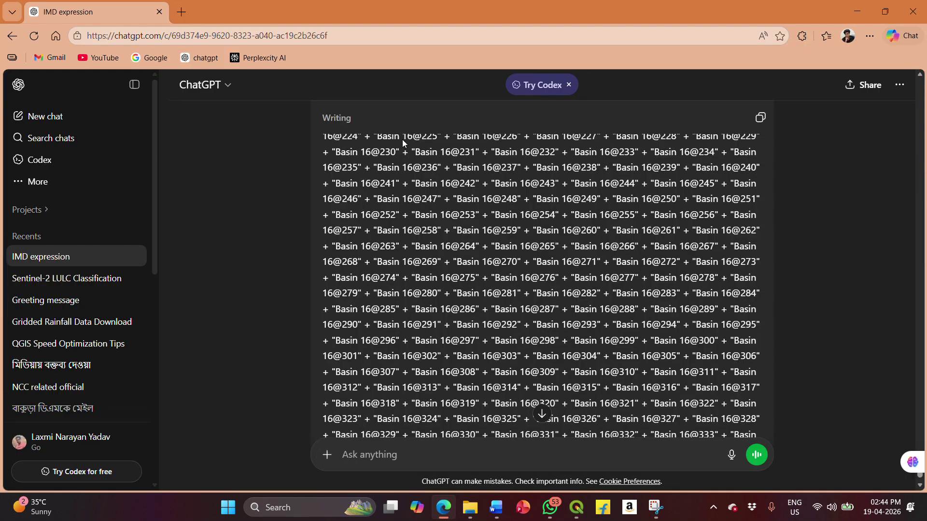
{"action": "scroll", "coordinate": [372, 161], "scroll_direction": "up", "scroll_amount": 10}
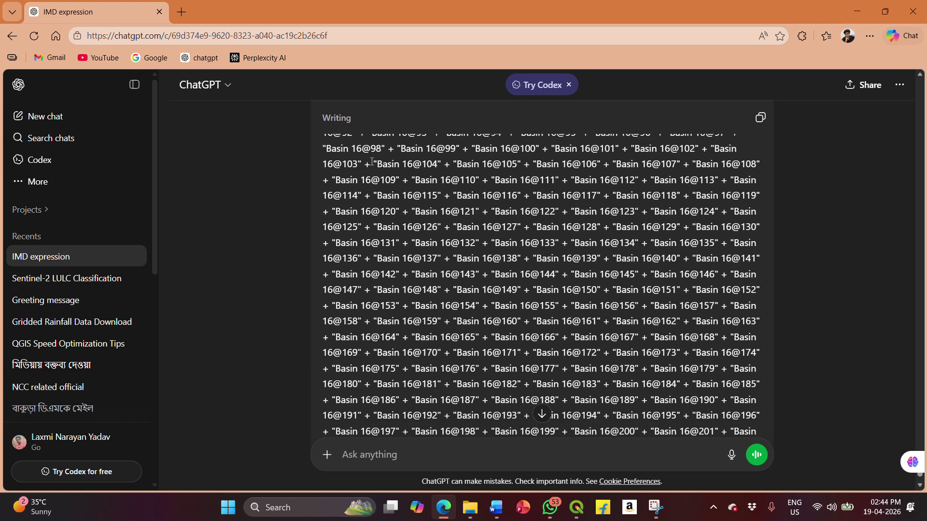
{"action": "scroll", "coordinate": [372, 162], "scroll_direction": "up", "scroll_amount": 3}
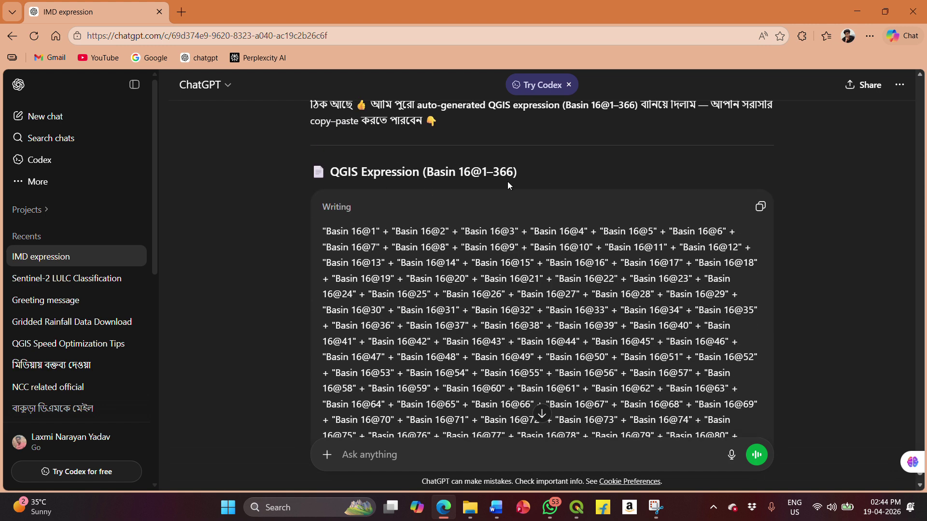
{"action": "left_click", "coordinate": [760, 206]}
Switch back to QGIS and paste the copied Basin 16 band sum as a new Raster Calculator expression
{"action": "left_click", "coordinate": [577, 507]}
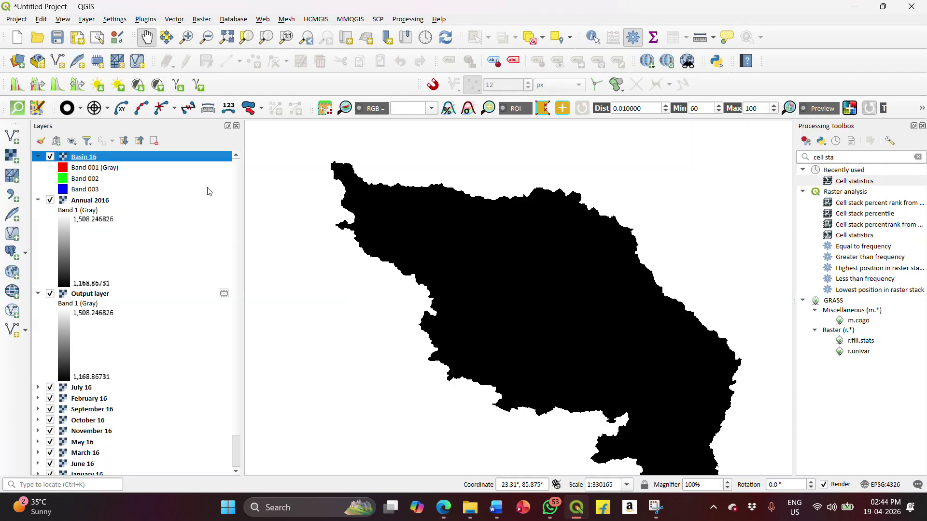
{"action": "left_click", "coordinate": [202, 20]}
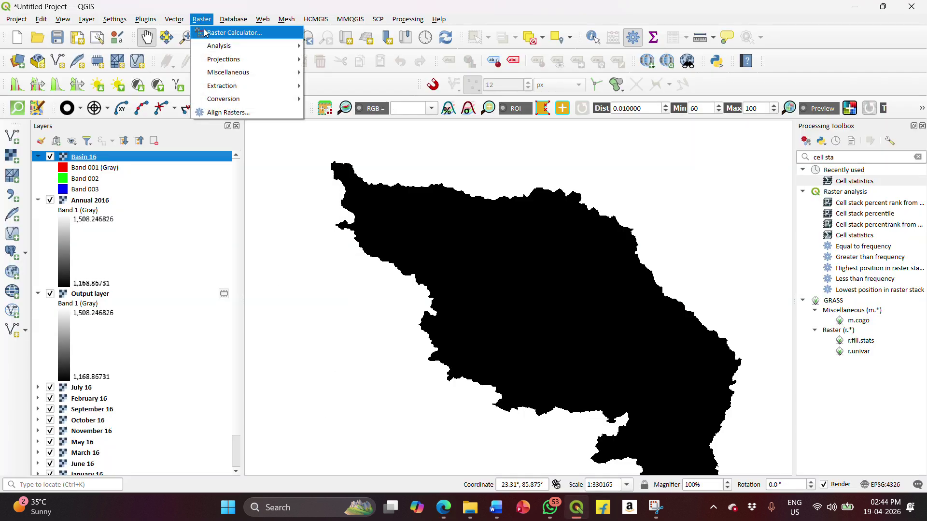
{"action": "left_click", "coordinate": [206, 31]}
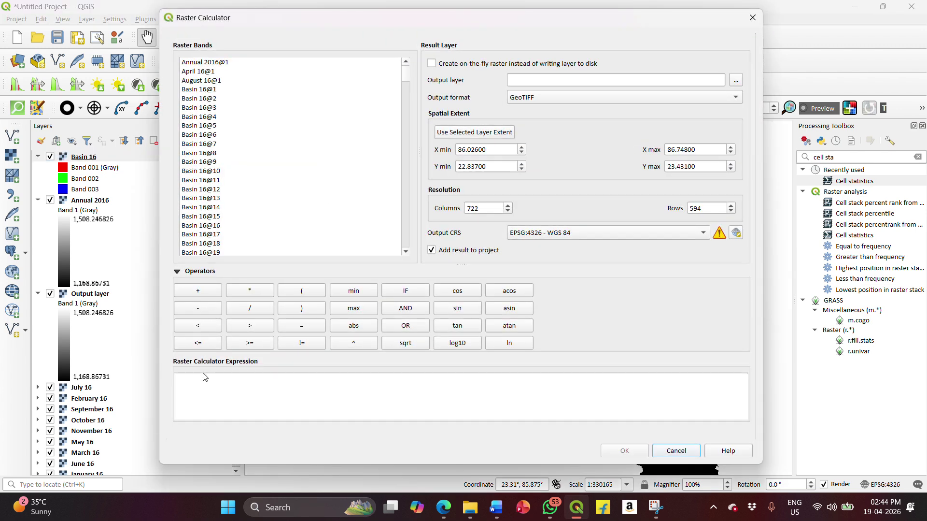
{"action": "left_click", "coordinate": [203, 380]}
{"action": "key", "text": "ctrl+v"}
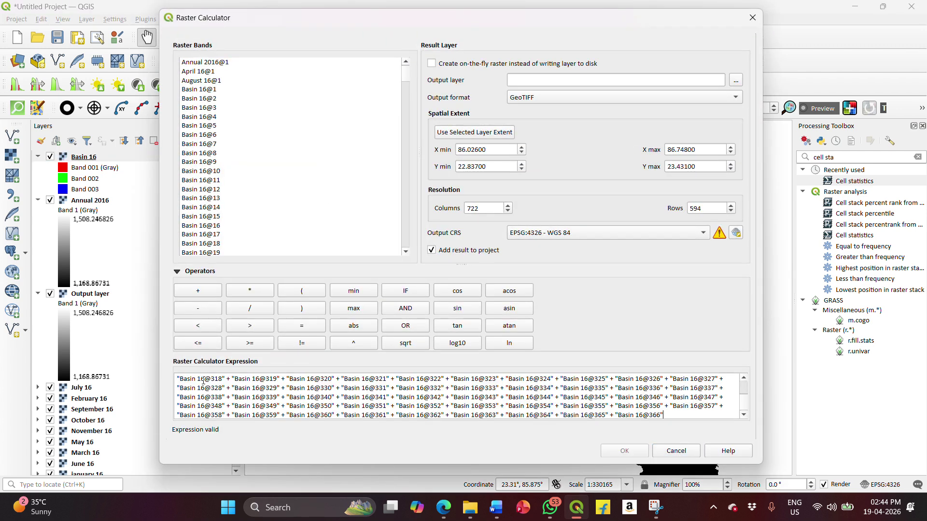
Set the output file to Annual 16 in the LULC folder on the Desktop and run the raster calculation
{"action": "left_click", "coordinate": [737, 81]}
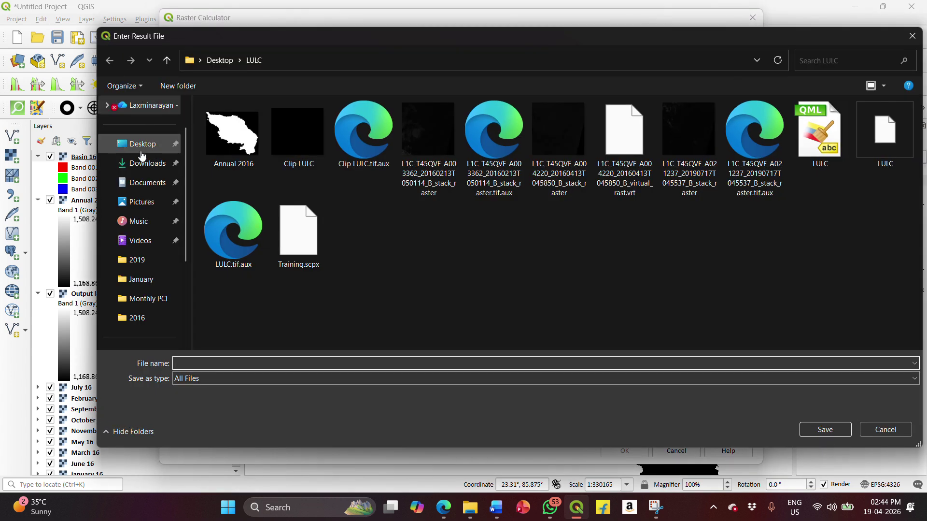
{"action": "left_click", "coordinate": [141, 145]}
{"action": "double_click", "coordinate": [226, 147]}
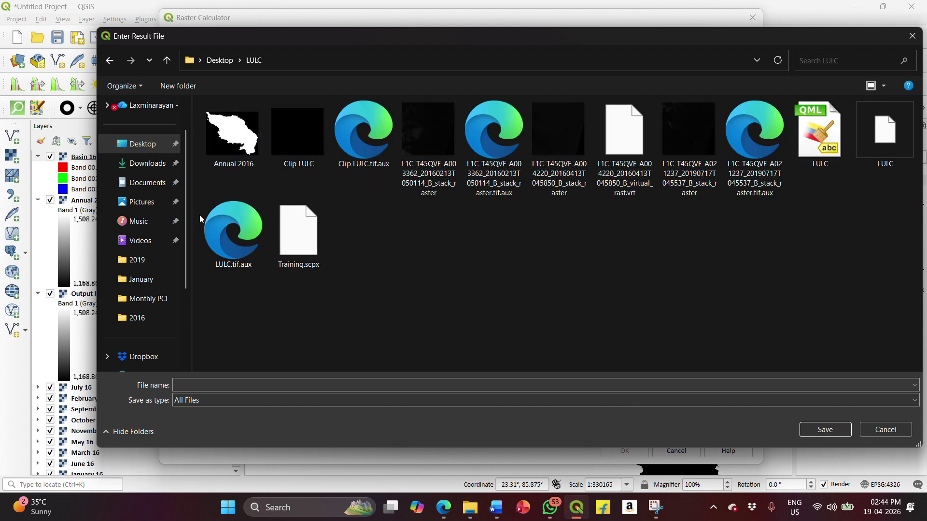
{"action": "left_click", "coordinate": [193, 385]}
{"action": "type", "text": "A"}
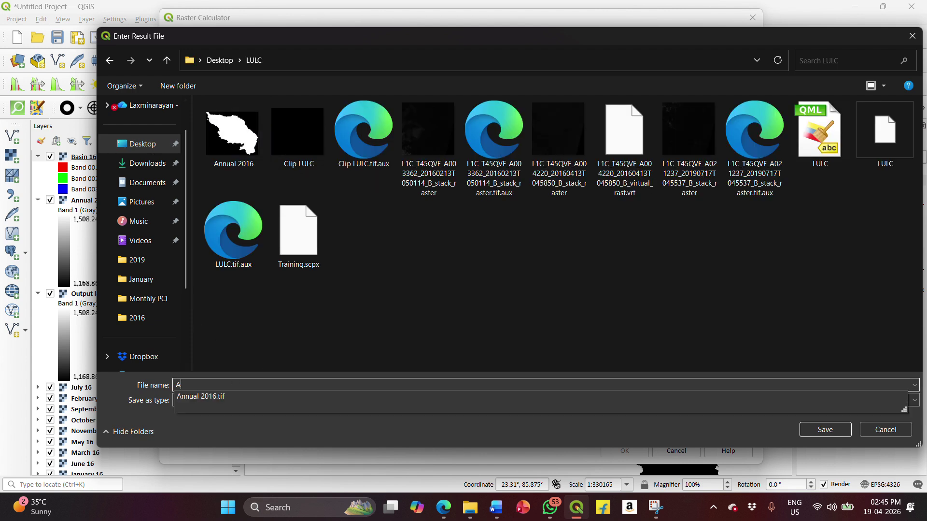
{"action": "type", "text": "nnual 16"}
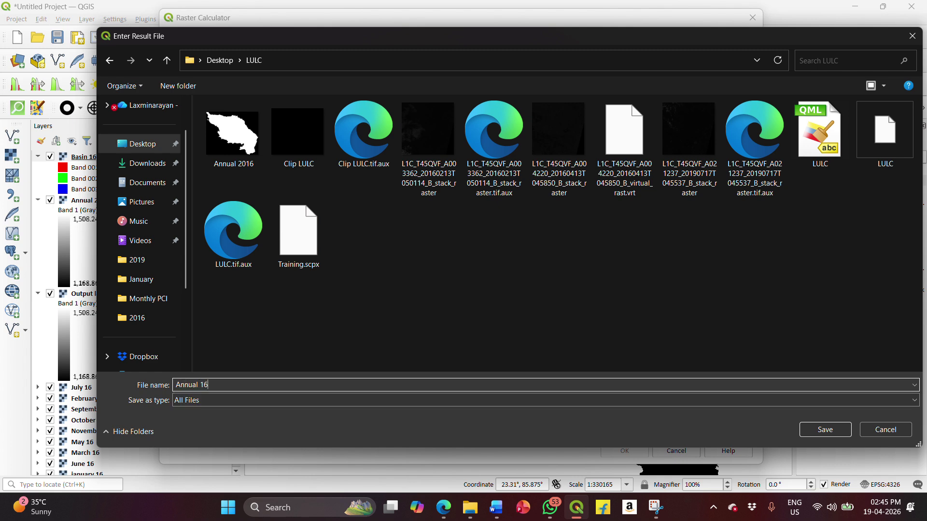
{"action": "key", "text": "Return"}
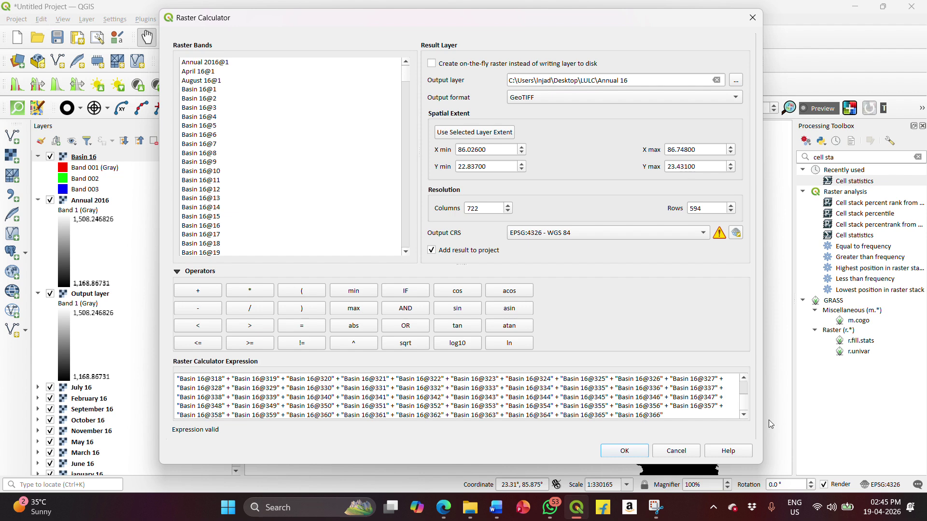
{"action": "left_click", "coordinate": [613, 451]}
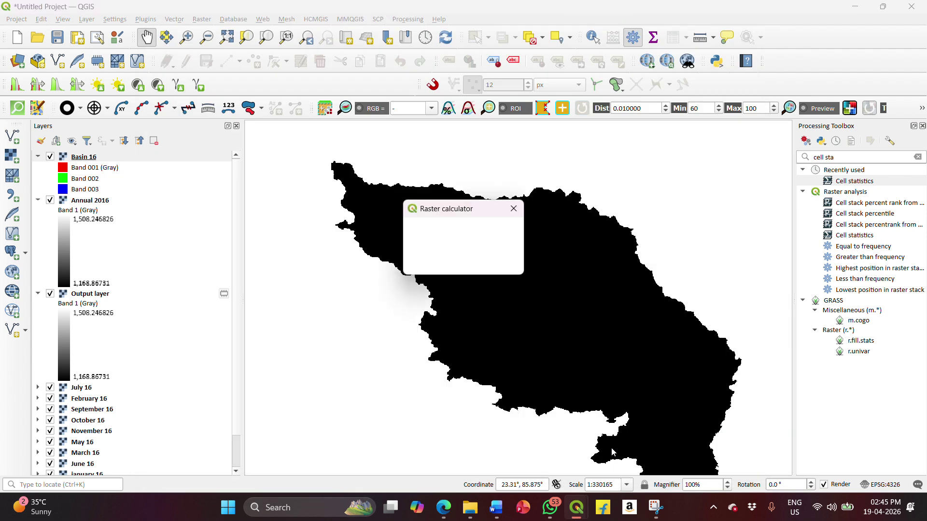